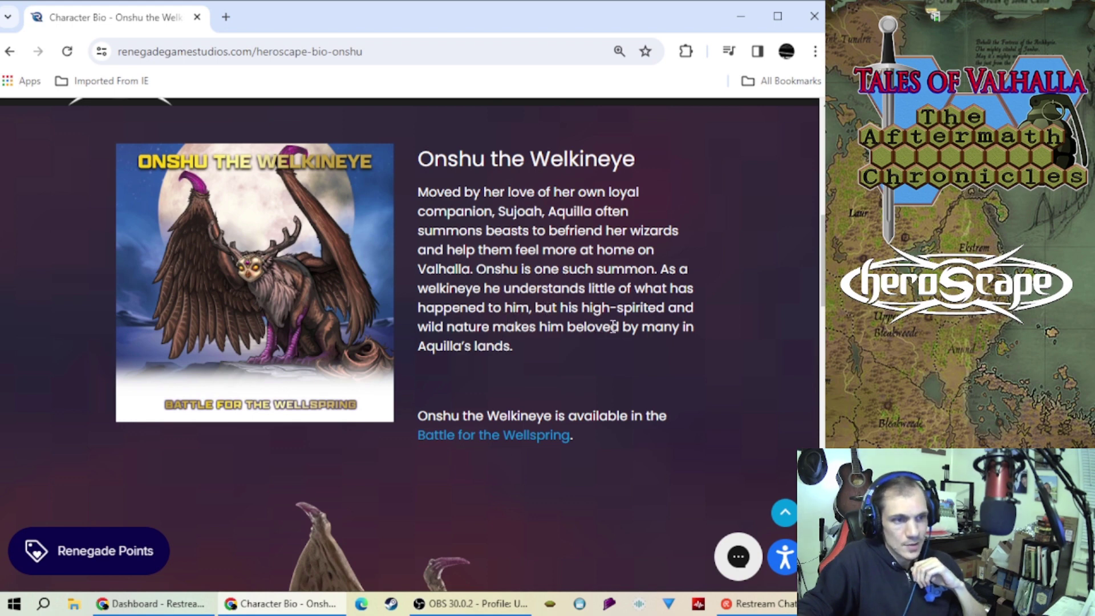
pyautogui.scroll(-1, 551, 335)
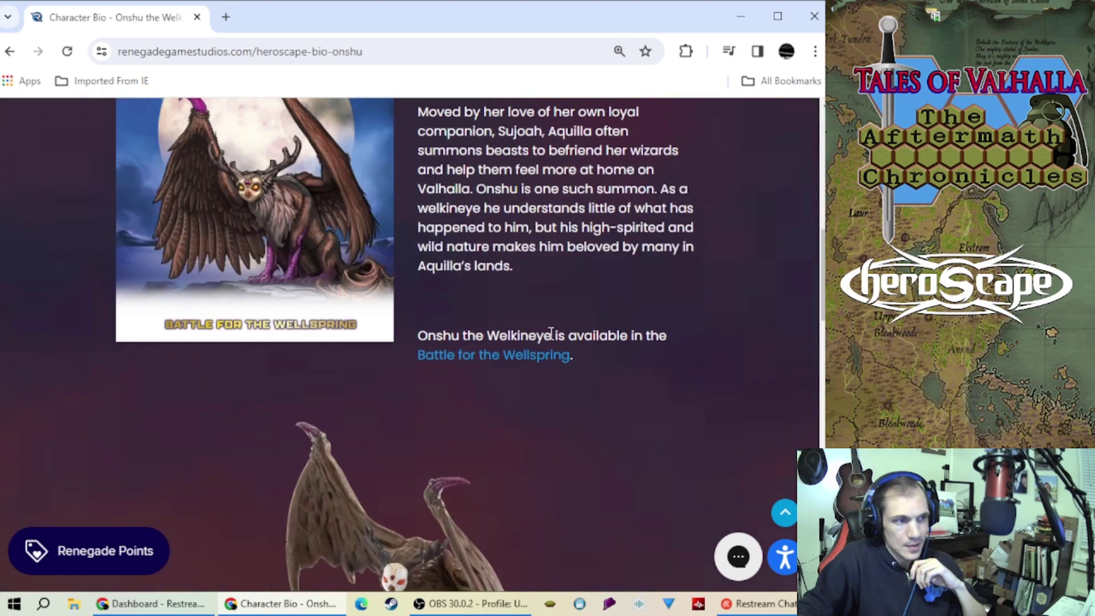
pyautogui.scroll(-2, 551, 334)
pyautogui.scroll(-2, 551, 335)
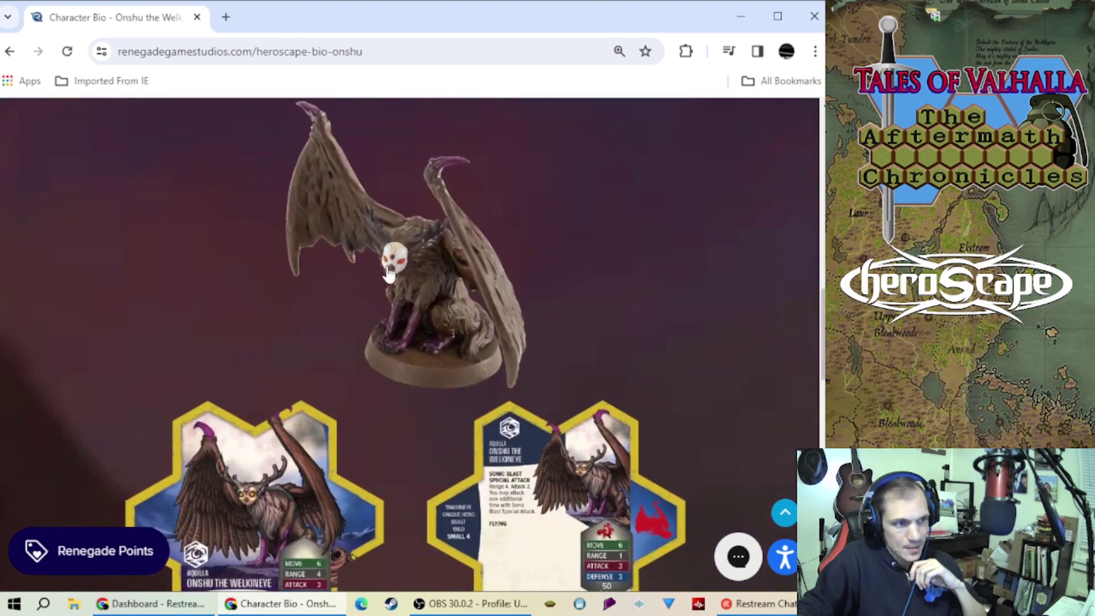
pyautogui.scroll(-1, 394, 295)
# Step: Enlarge Onshu the Welkineye's hero card to read its Aquilla Wild Beast details
pyautogui.click(497, 419)
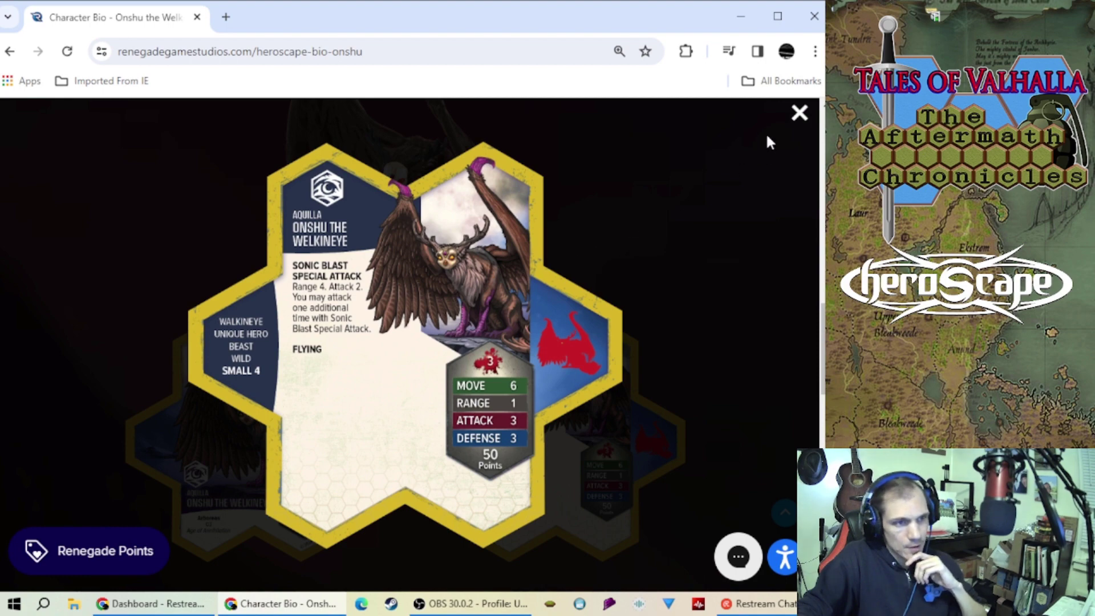
# Step: Close Onshu's enlarged card and return to the Heroscape Character Bios listing
pyautogui.click(799, 114)
pyautogui.scroll(2, 416, 313)
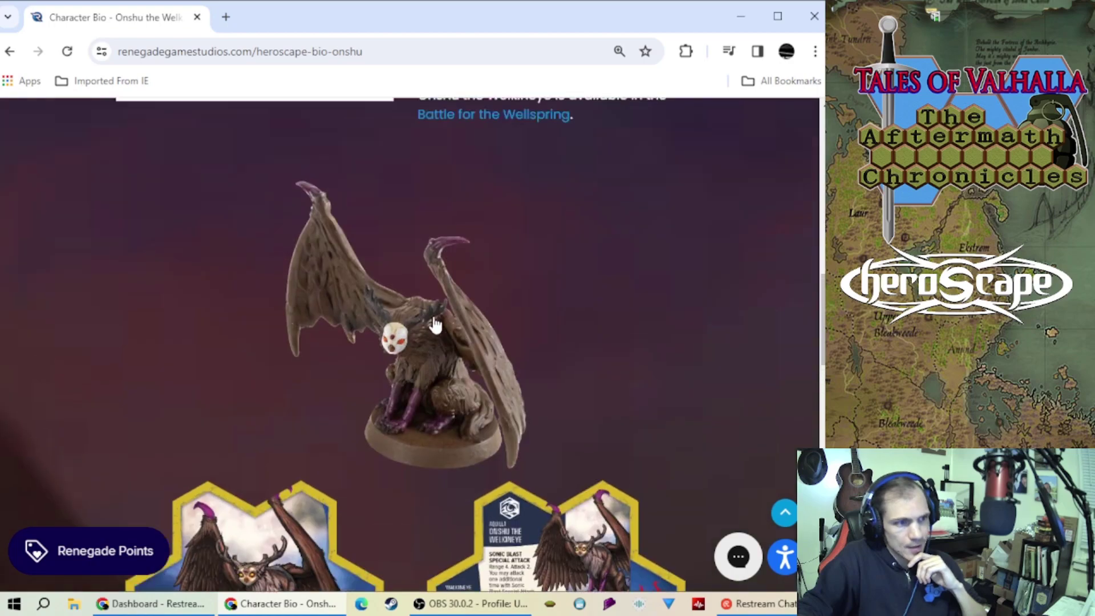
pyautogui.scroll(3, 433, 318)
pyautogui.scroll(3, 434, 321)
pyautogui.scroll(-3, 433, 321)
pyautogui.scroll(1, 433, 319)
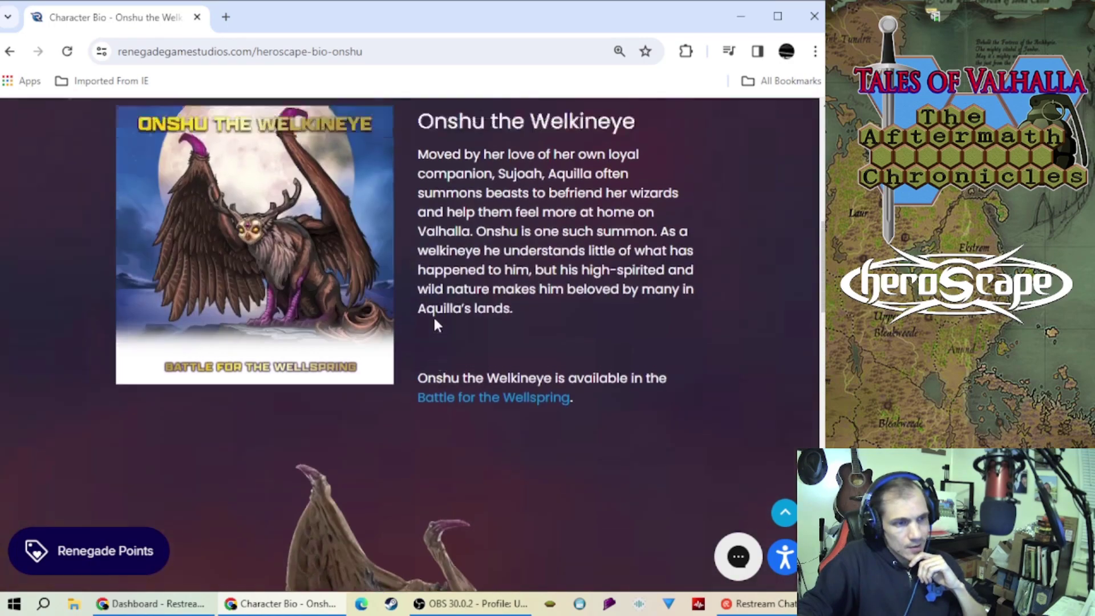
pyautogui.scroll(1, 435, 316)
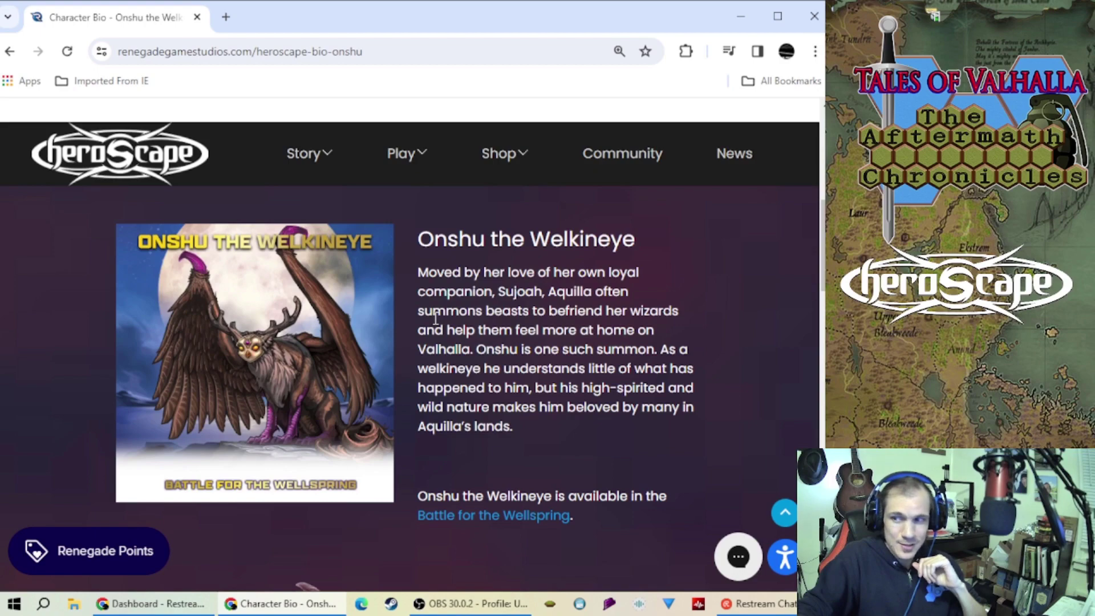
pyautogui.scroll(-3, 305, 297)
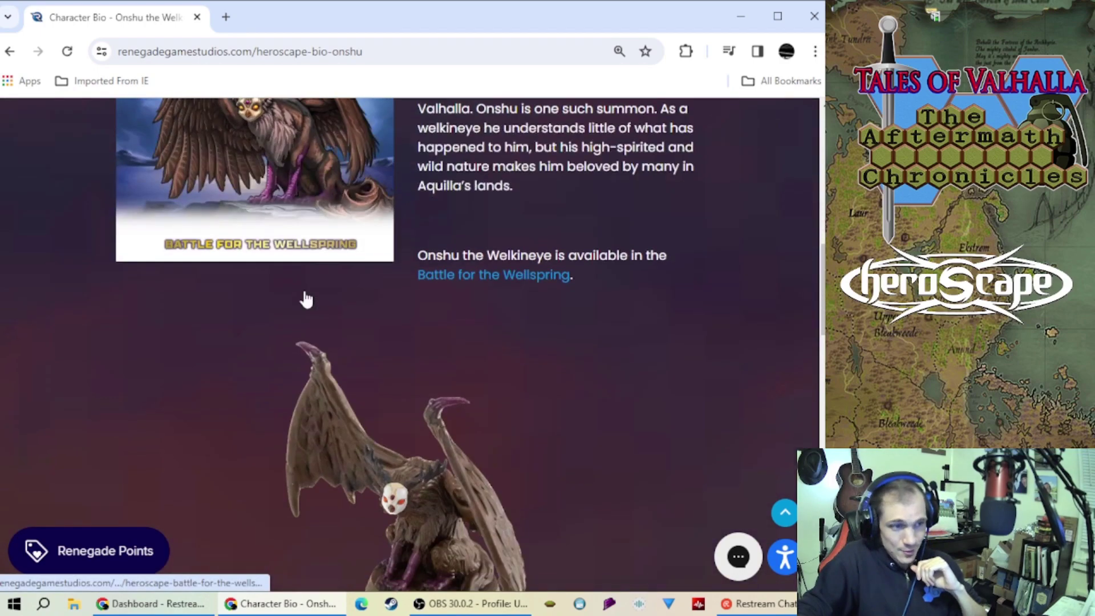
pyautogui.scroll(2, 306, 297)
pyautogui.scroll(-2, 305, 297)
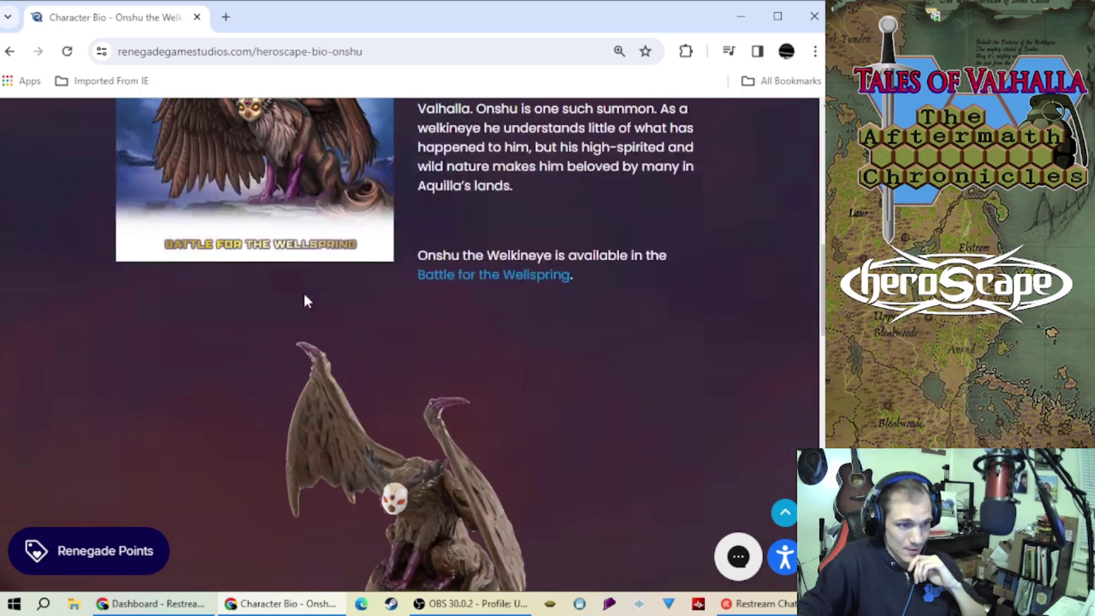
pyautogui.scroll(-4, 307, 299)
pyautogui.scroll(3, 306, 300)
pyautogui.scroll(2, 307, 299)
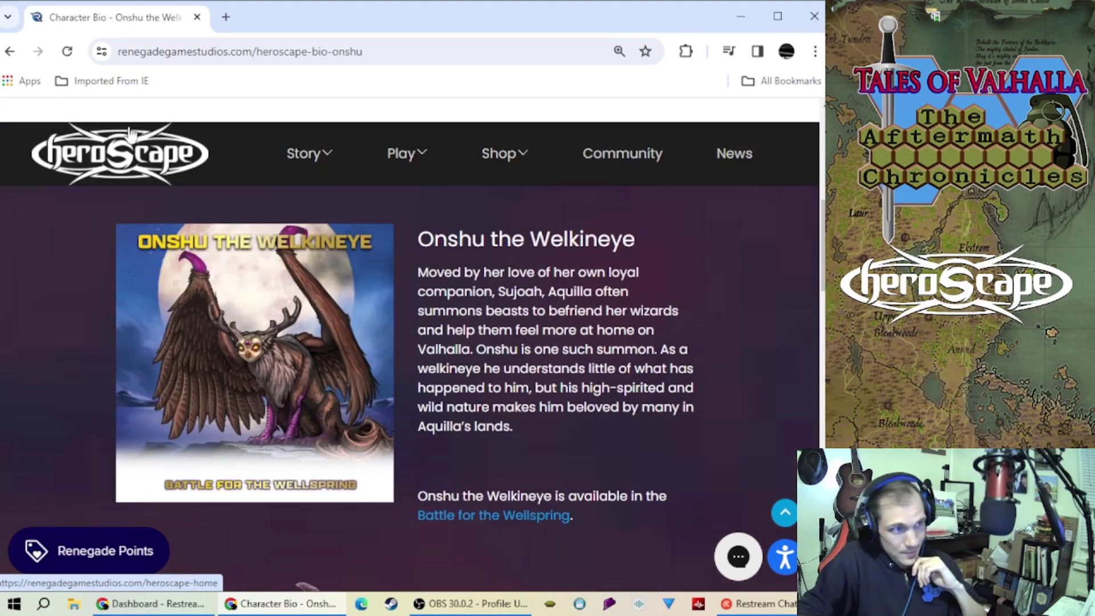
pyautogui.click(11, 53)
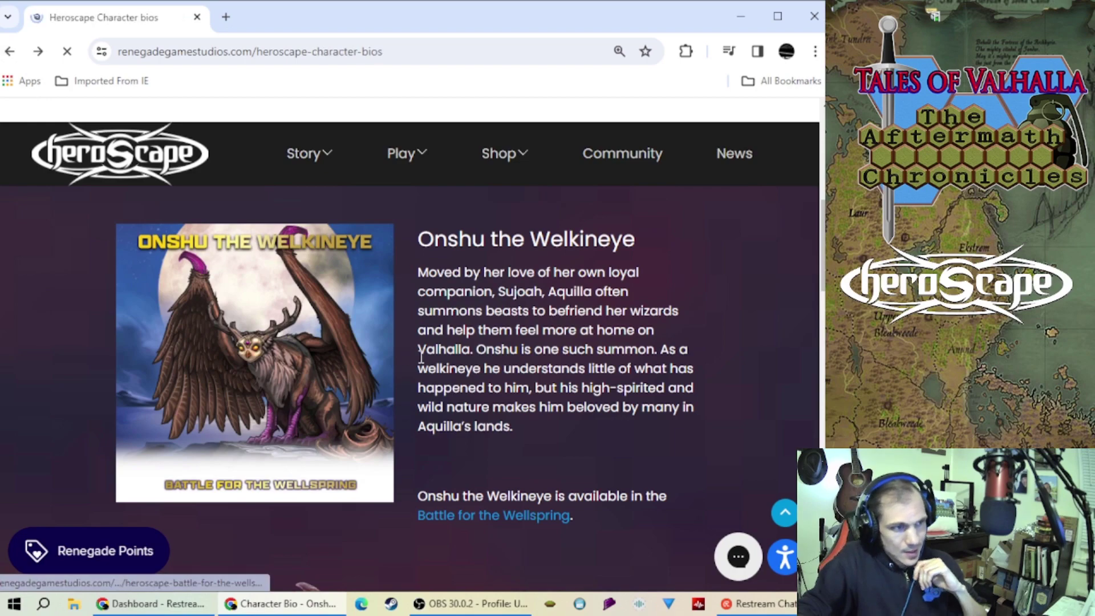